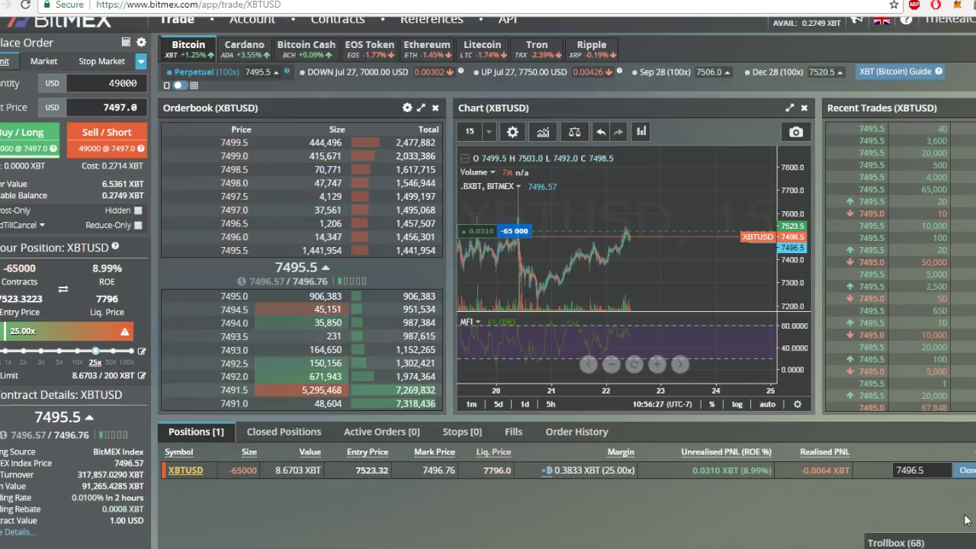
- Zoom out the XBTUSD chart's time axis to show several more days of price history
{"action": "scroll", "coordinate": [711, 289], "scroll_direction": "down", "scroll_amount": 2}
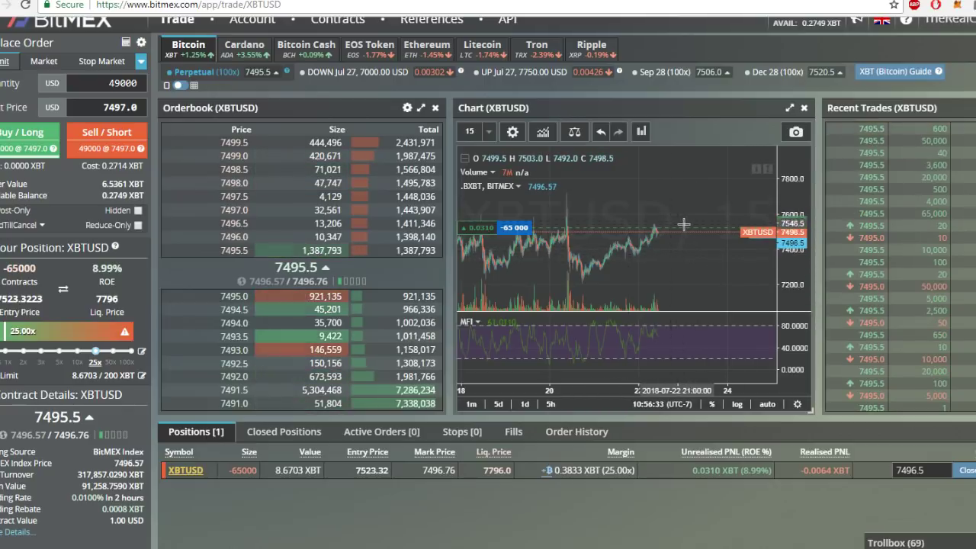
{"action": "scroll", "coordinate": [685, 224], "scroll_direction": "down", "scroll_amount": 2}
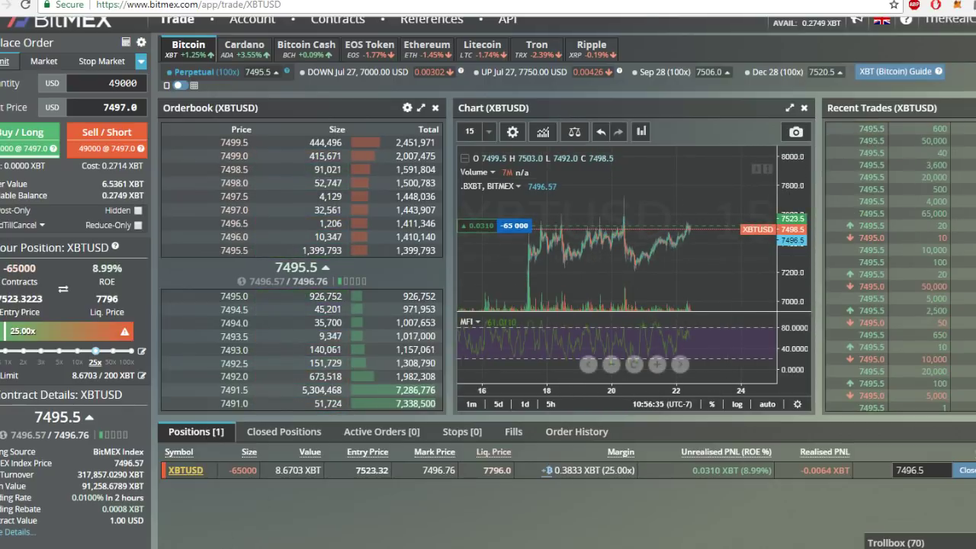
{"action": "key", "text": "alt+Tab"}
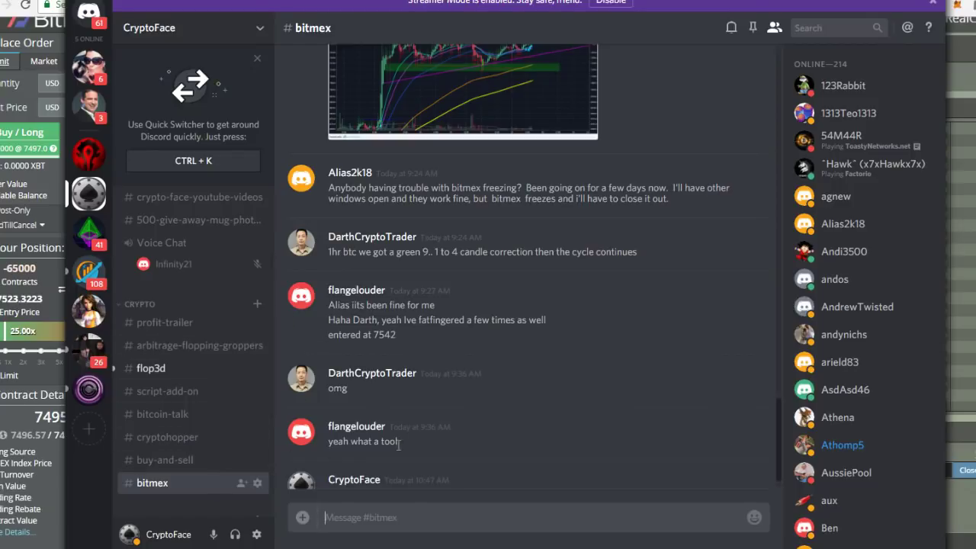
{"action": "scroll", "coordinate": [451, 422], "scroll_direction": "down", "scroll_amount": 1}
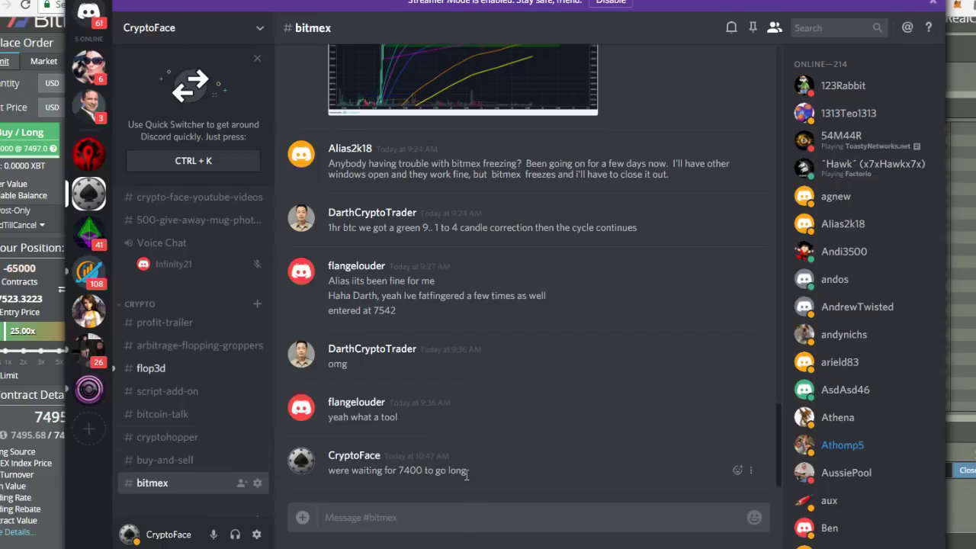
{"action": "scroll", "coordinate": [466, 480], "scroll_direction": "up", "scroll_amount": 2}
{"action": "scroll", "coordinate": [464, 480], "scroll_direction": "up", "scroll_amount": 5}
{"action": "scroll", "coordinate": [466, 474], "scroll_direction": "up", "scroll_amount": 5}
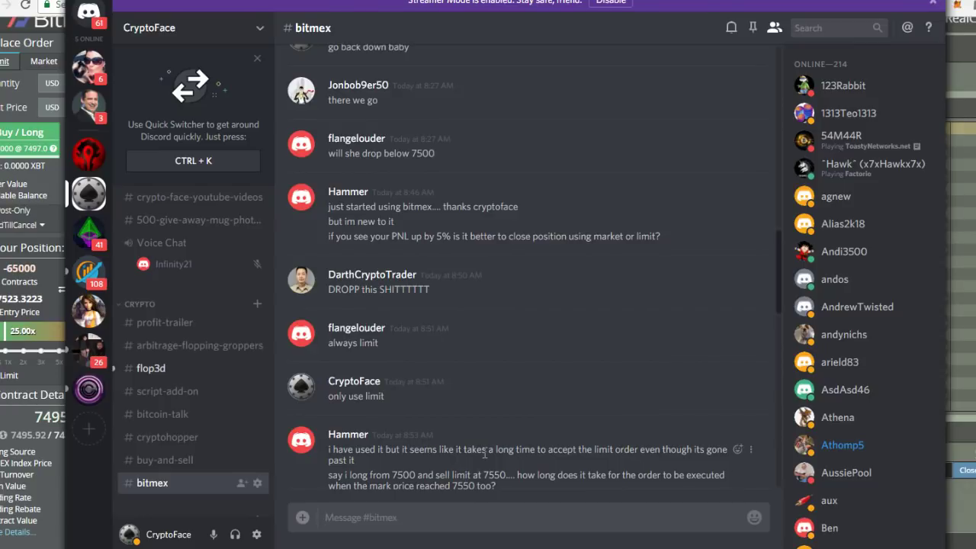
{"action": "scroll", "coordinate": [473, 455], "scroll_direction": "down", "scroll_amount": 5}
{"action": "key", "text": "alt+Tab"}
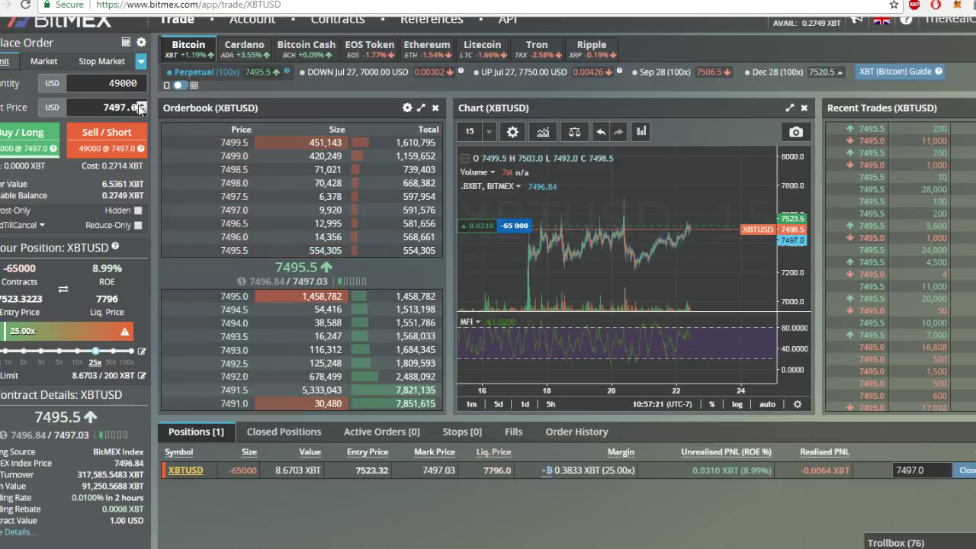
{"action": "key", "text": "alt+Tab"}
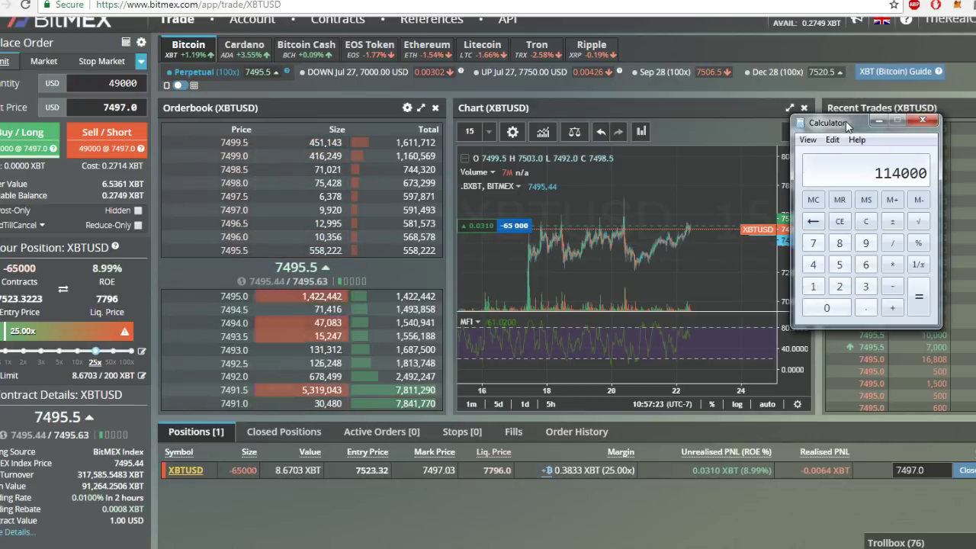
{"action": "left_click_drag", "start_coordinate": [849, 126], "coordinate": [855, 139]}
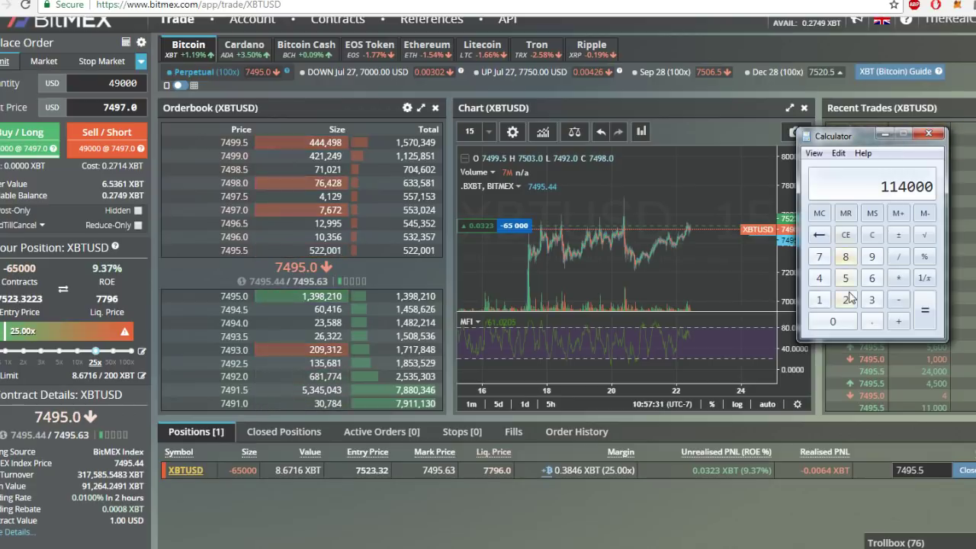
{"action": "left_click", "coordinate": [458, 523]}
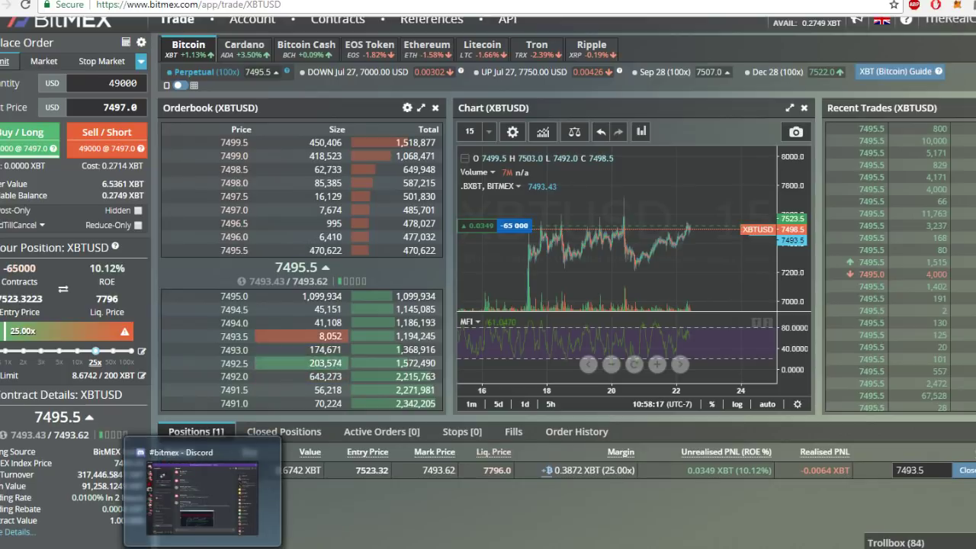
{"action": "left_click", "coordinate": [202, 496]}
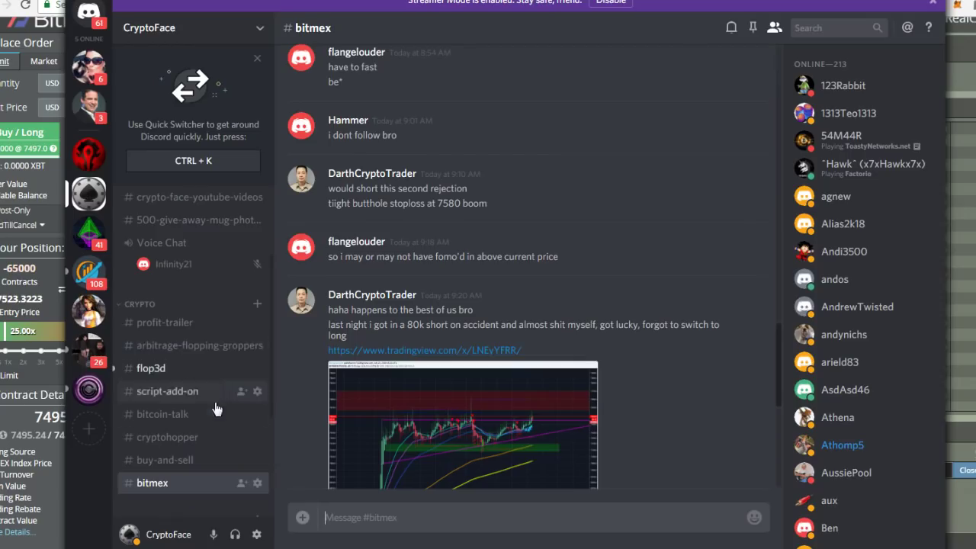
{"action": "scroll", "coordinate": [185, 382], "scroll_direction": "down", "scroll_amount": 5}
{"action": "scroll", "coordinate": [421, 445], "scroll_direction": "down", "scroll_amount": 5}
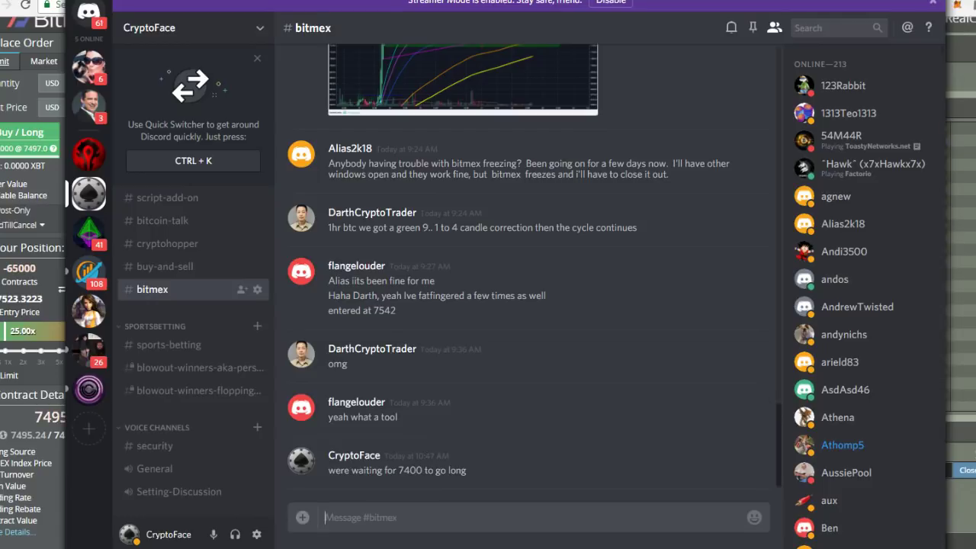
{"action": "key", "text": "alt+Tab"}
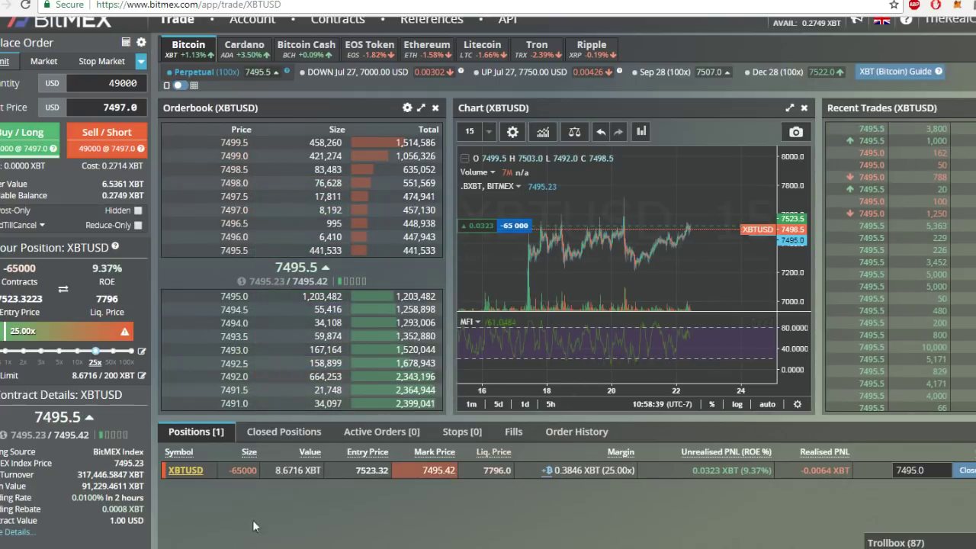
{"action": "key", "text": "alt+Tab"}
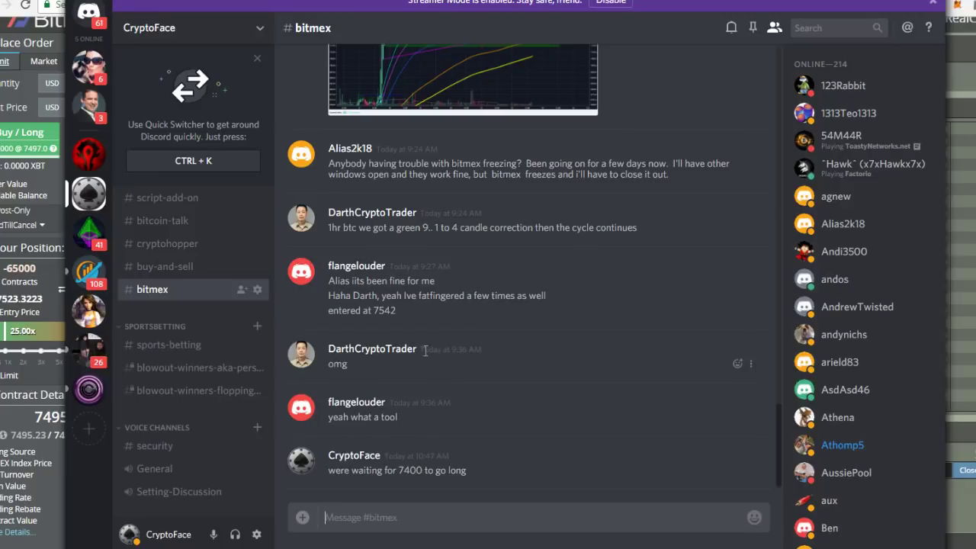
{"action": "key", "text": "alt+Tab"}
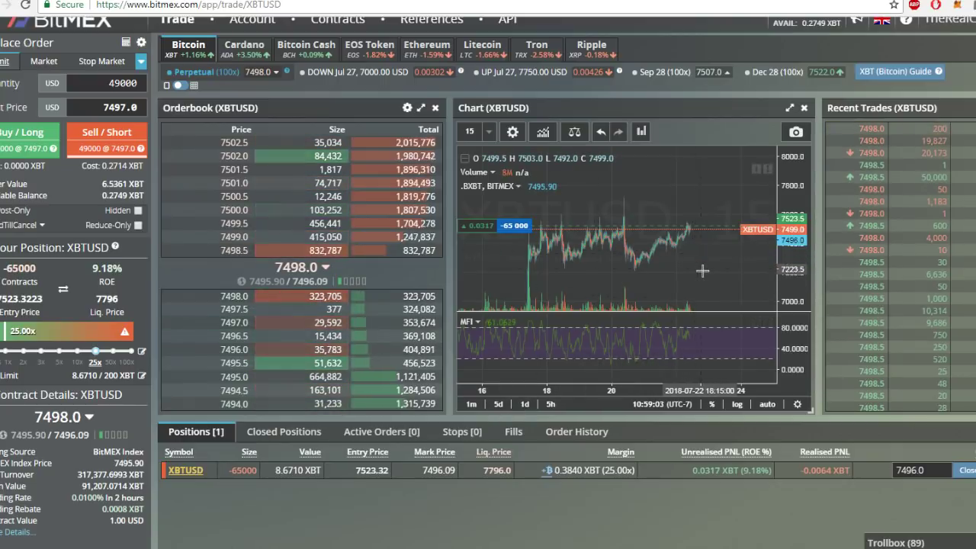
- Rescale the BTCUSD daily chart's price axis to widen and stretch the visible range
{"action": "left_click_drag", "start_coordinate": [796, 189], "coordinate": [691, 270]}
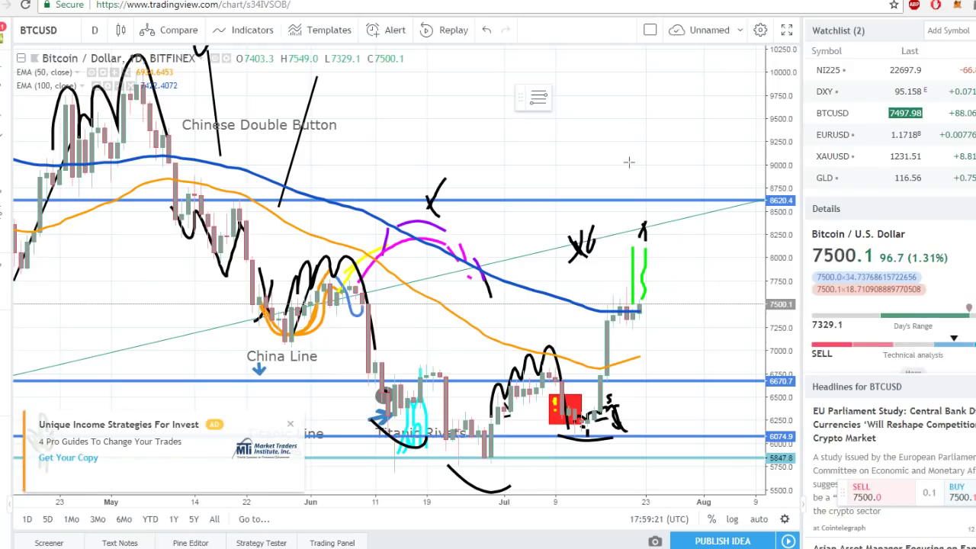
{"action": "scroll", "coordinate": [634, 345], "scroll_direction": "up", "scroll_amount": 3}
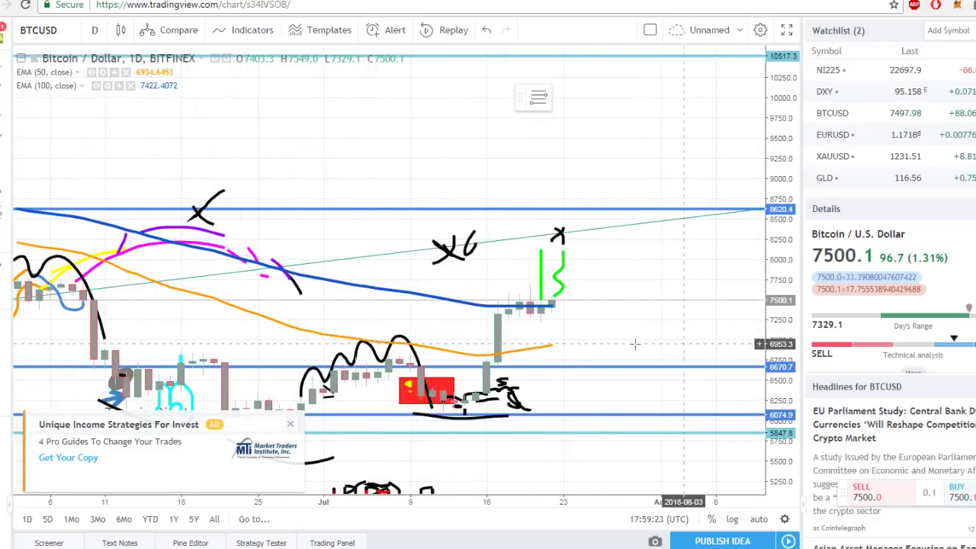
{"action": "left_click_drag", "start_coordinate": [759, 317], "coordinate": [759, 300]}
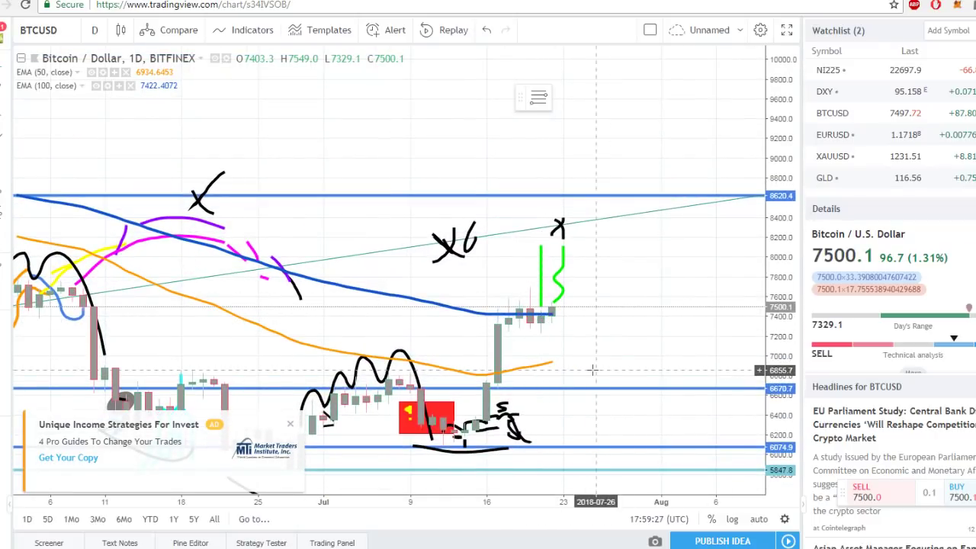
- Dismiss the ad covering the chart with 'Hide for now', then return to BitMEX
{"action": "left_click", "coordinate": [290, 425]}
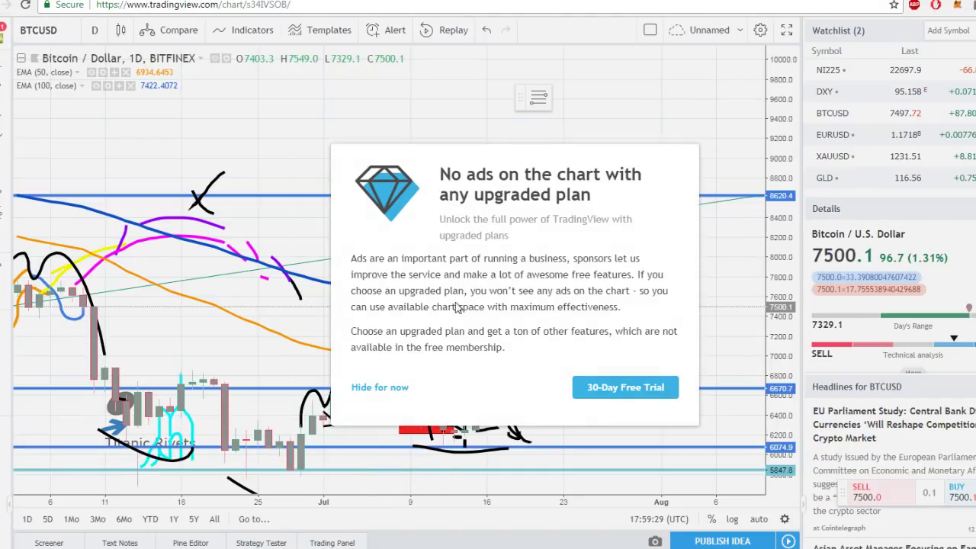
{"action": "left_click", "coordinate": [376, 389]}
{"action": "scroll", "coordinate": [615, 320], "scroll_direction": "down", "scroll_amount": 3}
{"action": "scroll", "coordinate": [579, 313], "scroll_direction": "down", "scroll_amount": 2}
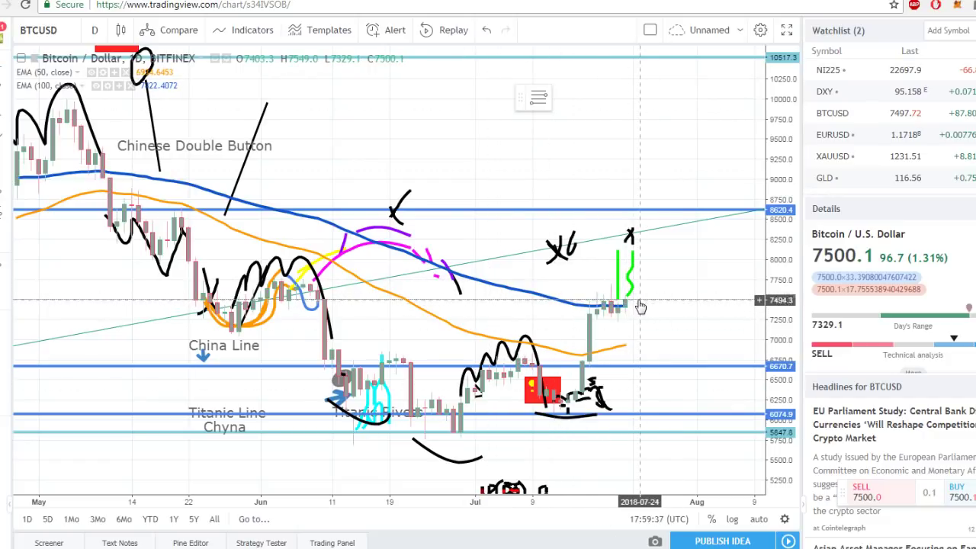
{"action": "key", "text": "ctrl+Tab"}
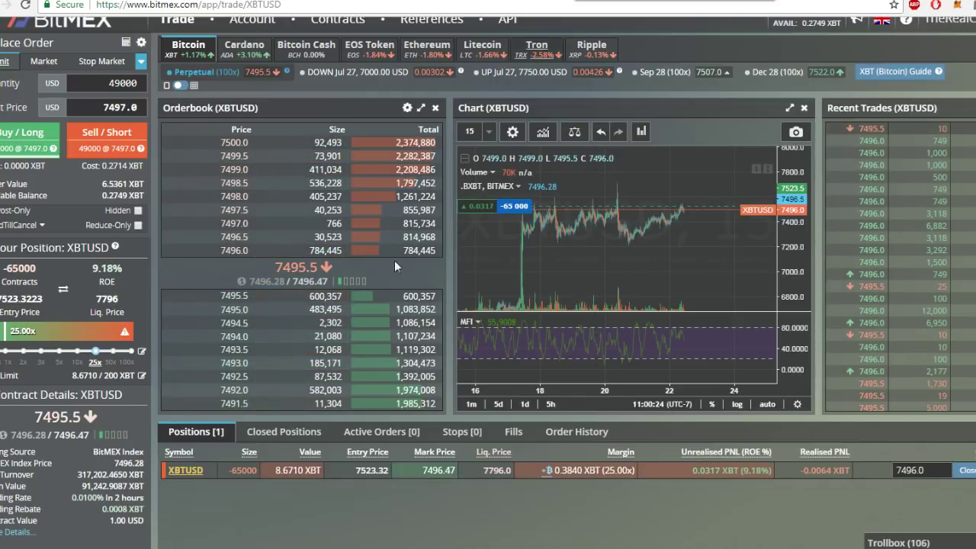
- Glance at Discord, then bring the Calculator showing 114000 back over BitMEX
{"action": "key", "text": "alt+Tab"}
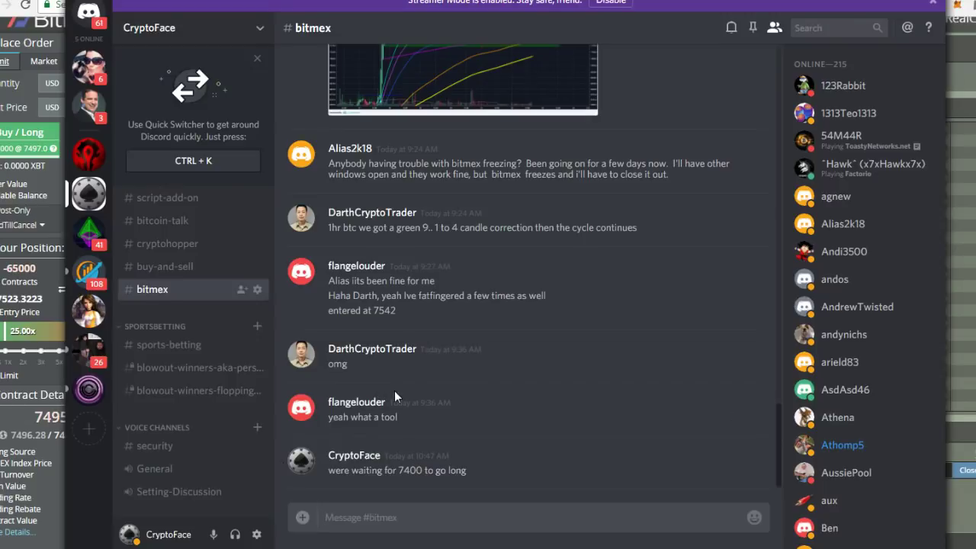
{"action": "mouse_move", "coordinate": [457, 357]}
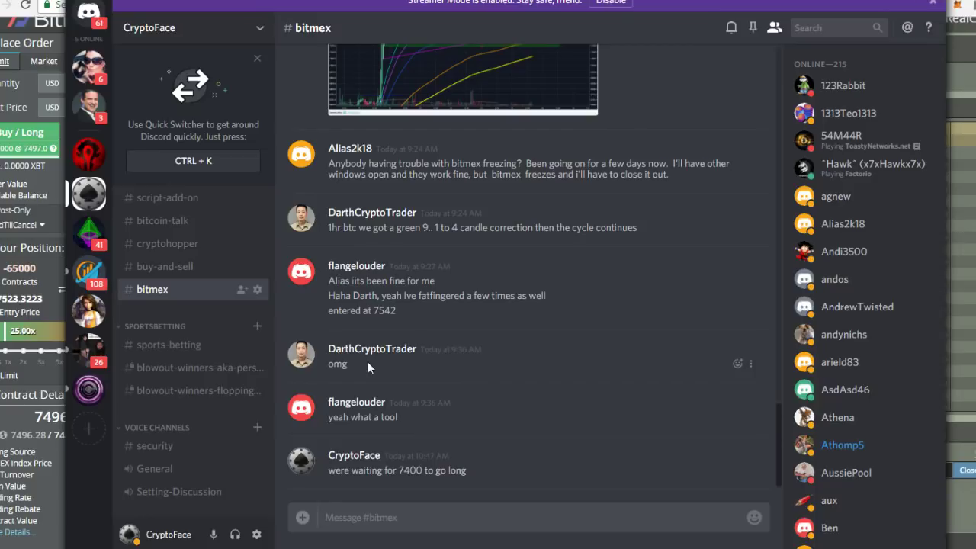
{"action": "key", "text": "alt+Tab"}
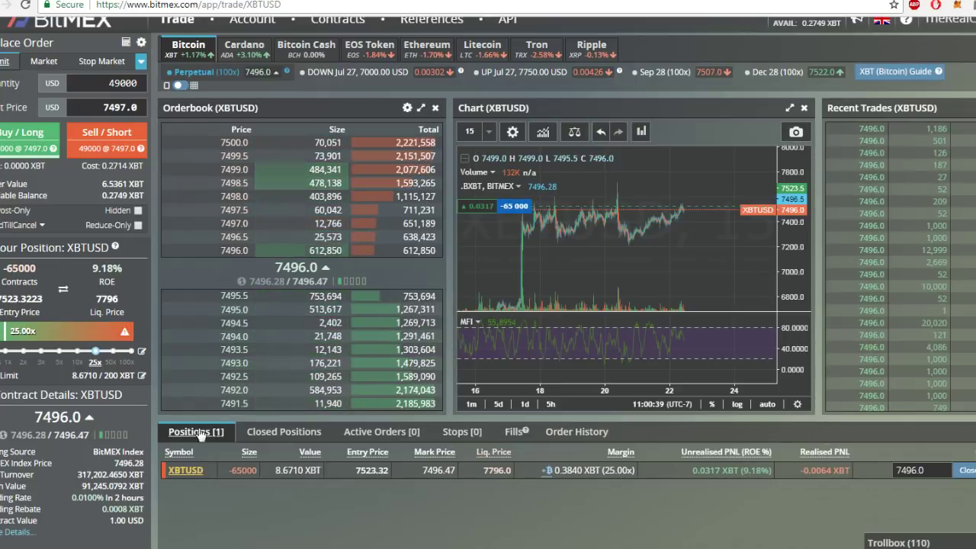
{"action": "left_click", "coordinate": [327, 546]}
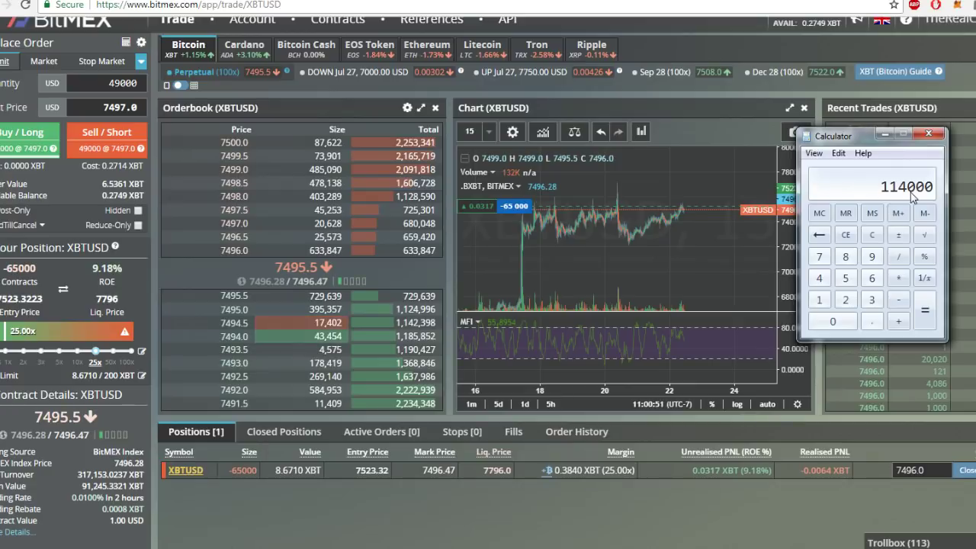
- Add 12000 to 114000 in Calculator so the total reads 126000
{"action": "key", "text": "plus"}
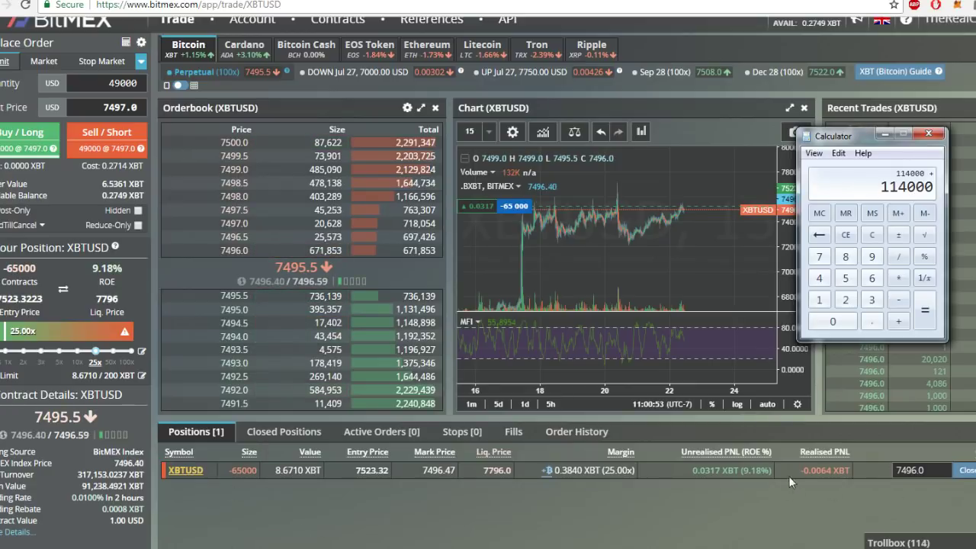
{"action": "type", "text": "1"}
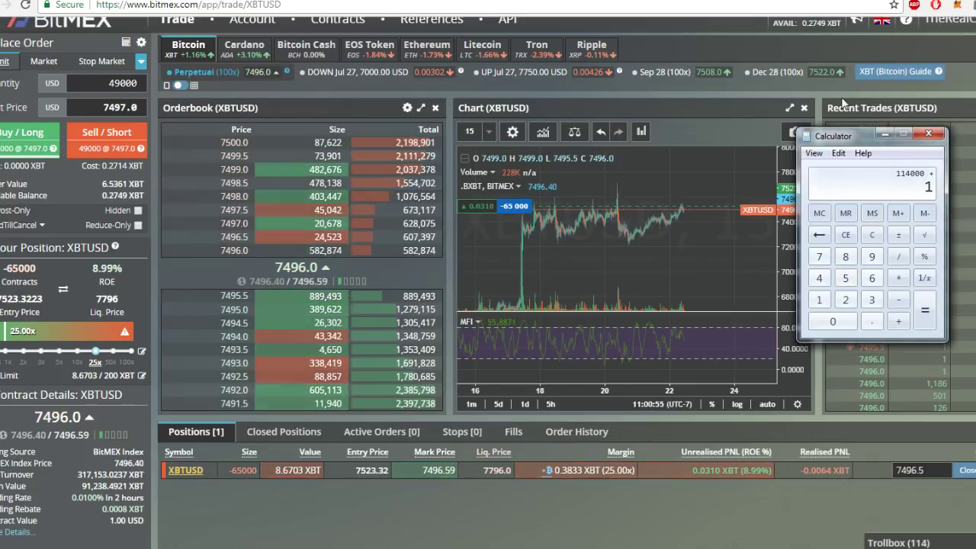
{"action": "type", "text": "26000"}
{"action": "key", "text": "Return"}
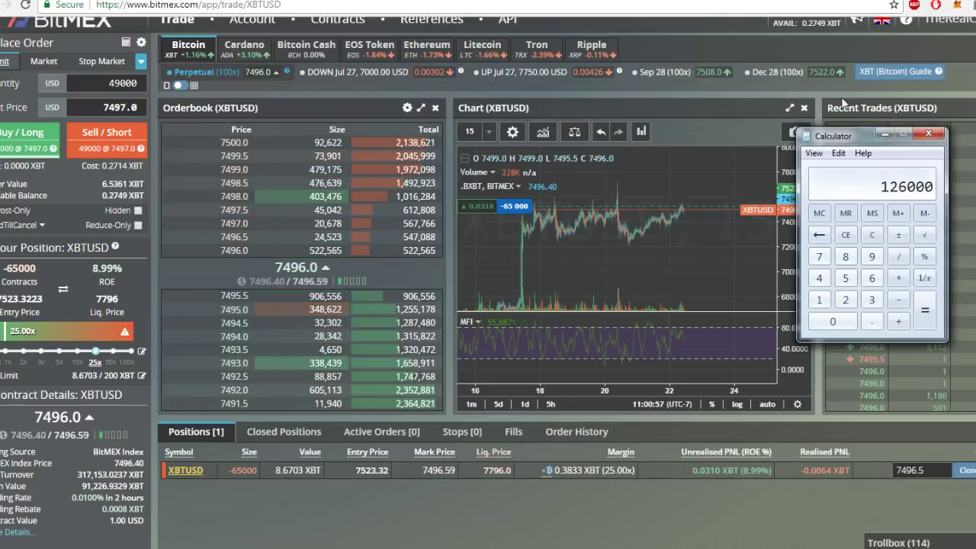